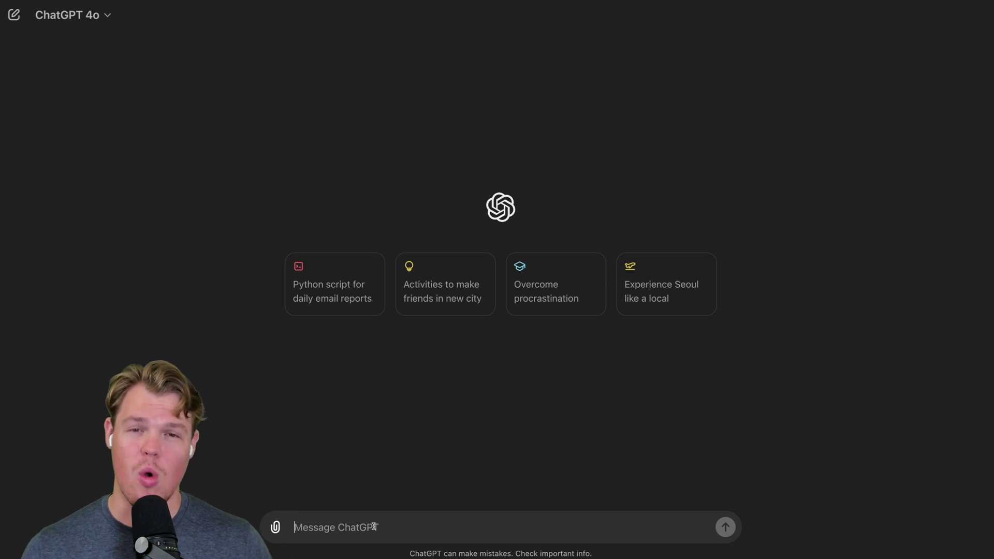
Step: Send the pasted prompt for median ages of major US cities and scroll through the 20-city table
key(super+shift+o)
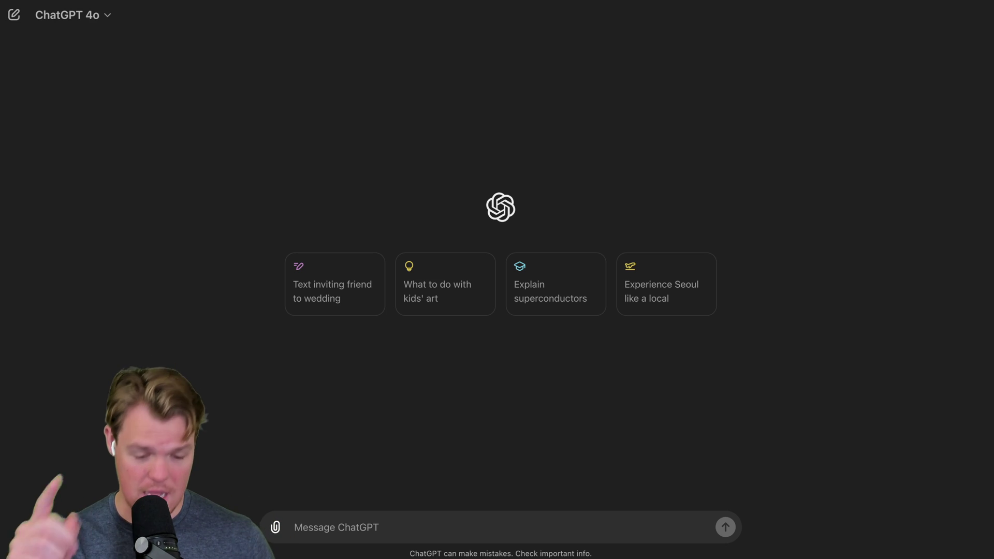
key(super+shift+o)
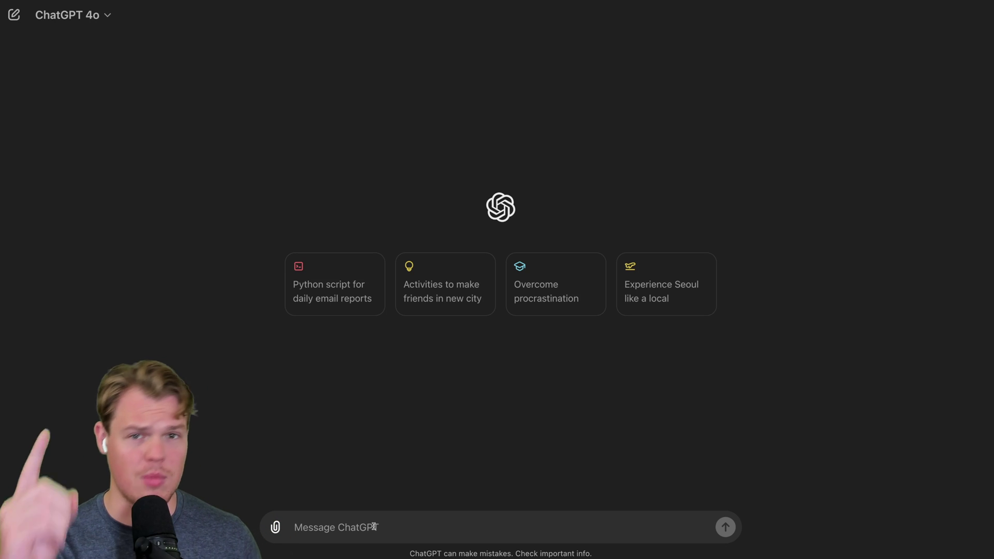
text(Give me a data set for the median age for all major cities in the USA)
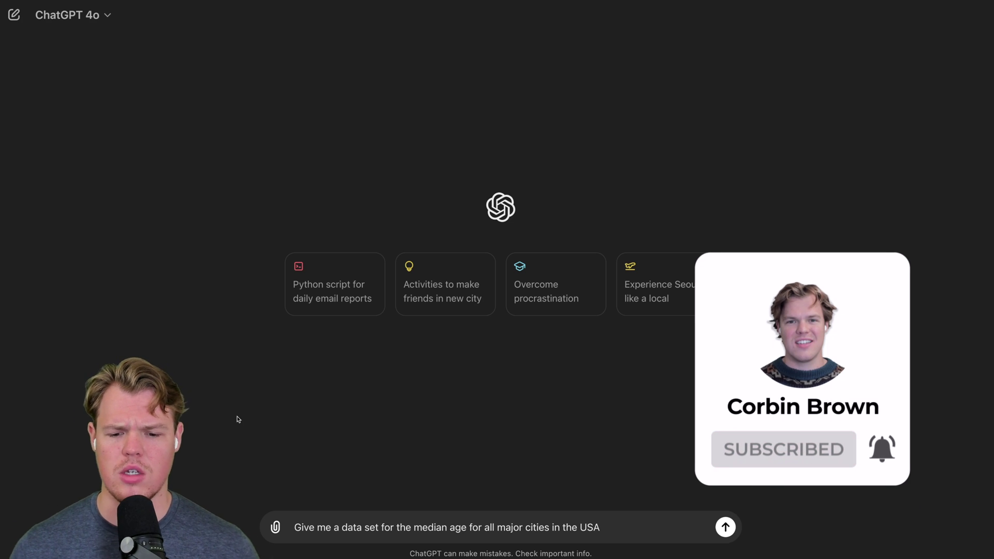
click(726, 527)
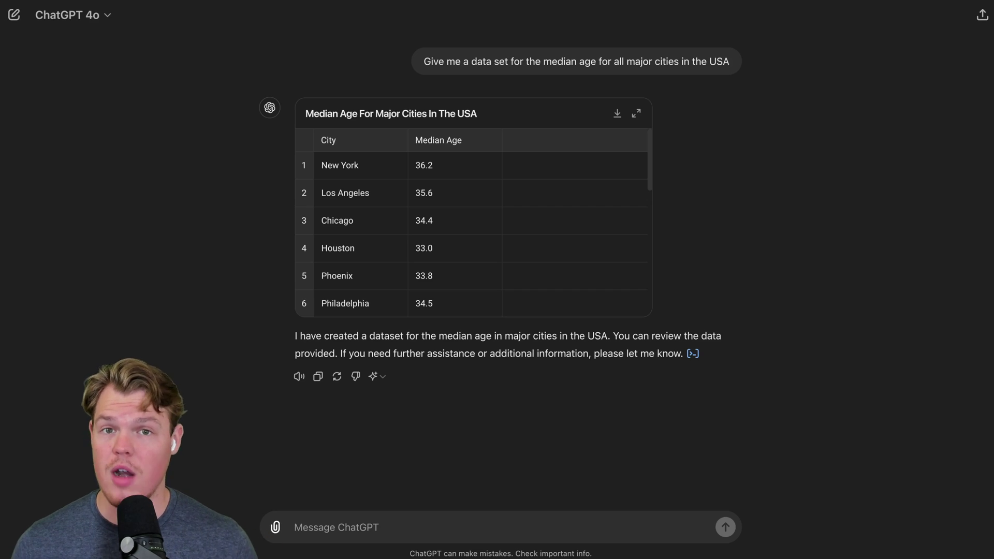
scroll(389, 258, down, 1)
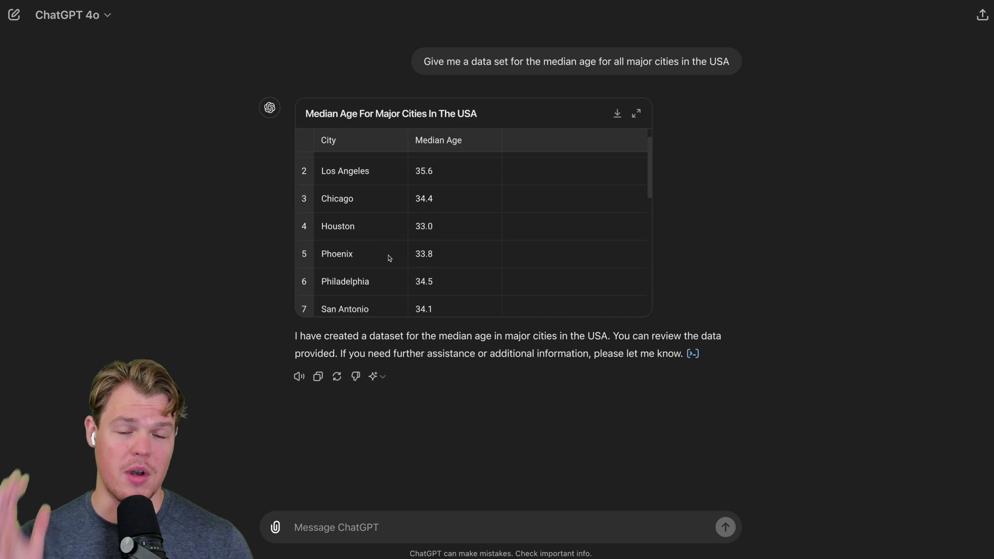
scroll(389, 258, down, 7)
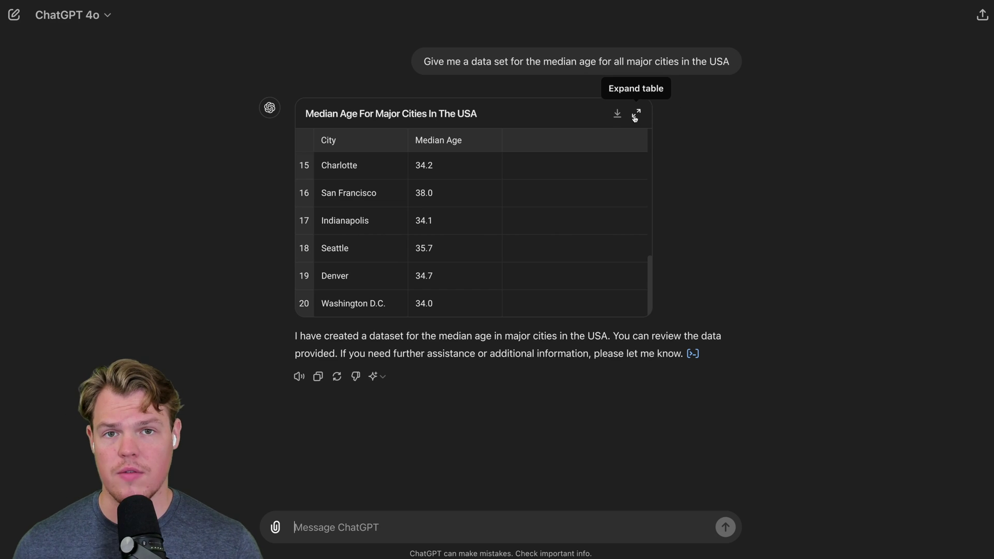
Step: Expand the median-age table, then ask 'Visualize this dataset as a graph' to get a bar chart
click(635, 114)
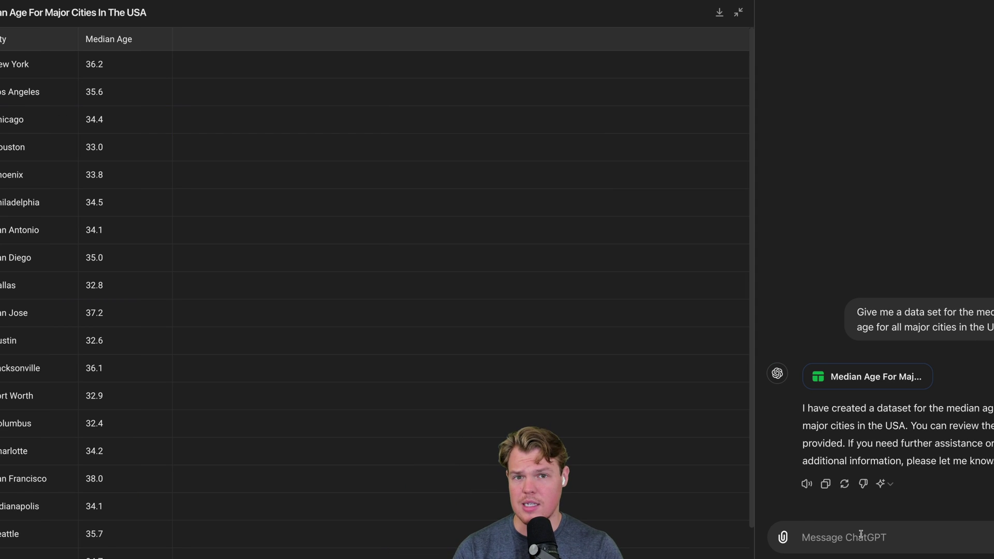
text(Visualize this dataset as a graph)
key(Return)
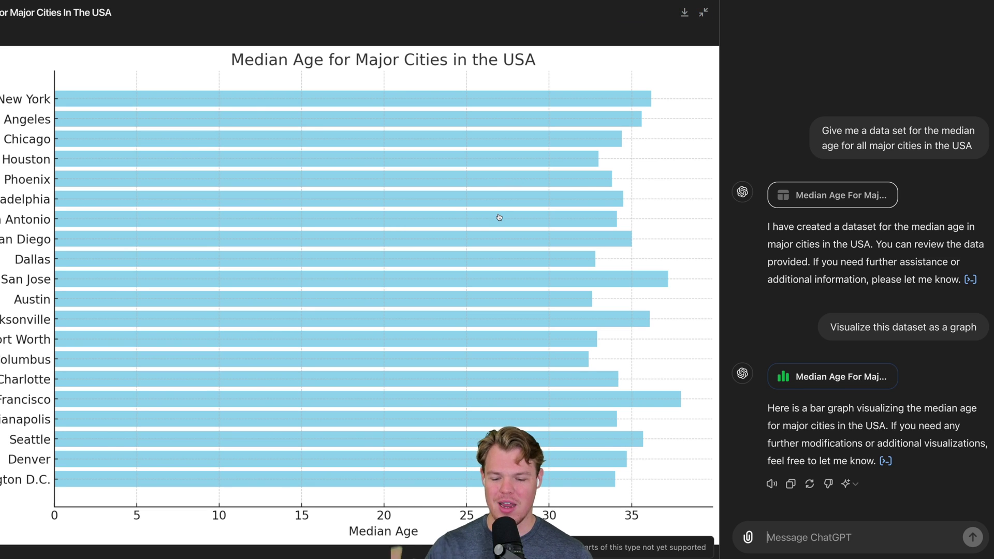
Step: Dismiss the chart's image context menu without saving and close the full-size bar graph
right_click(449, 182)
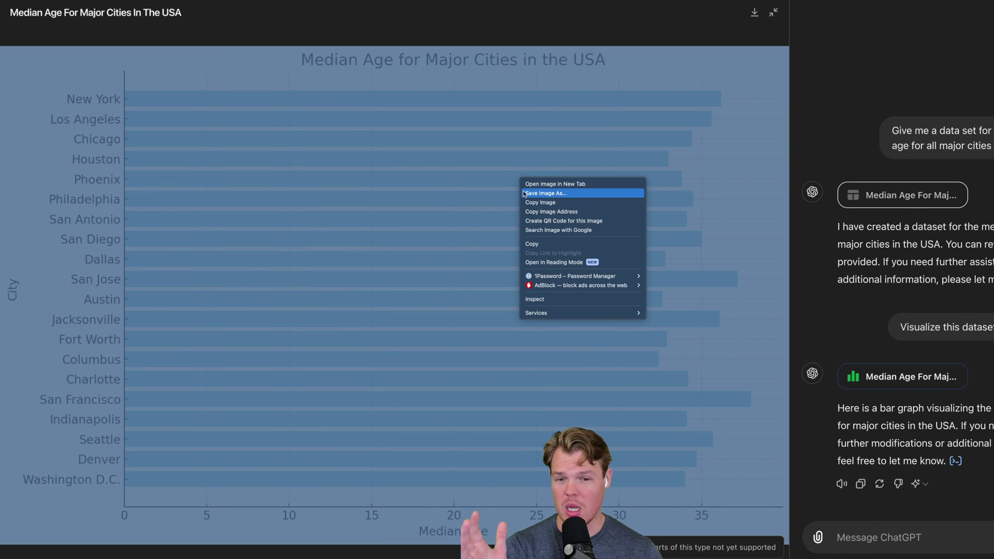
click(765, 60)
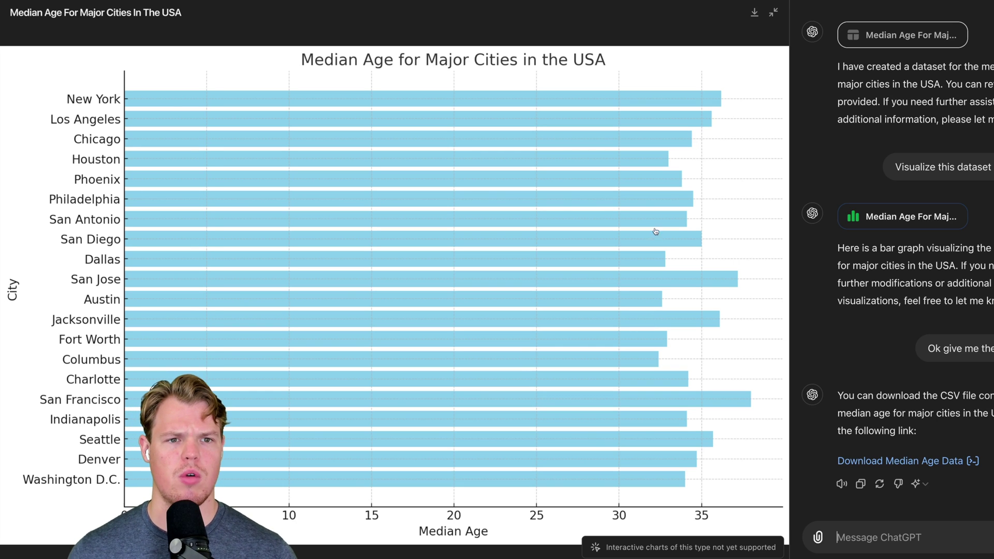
key(Escape)
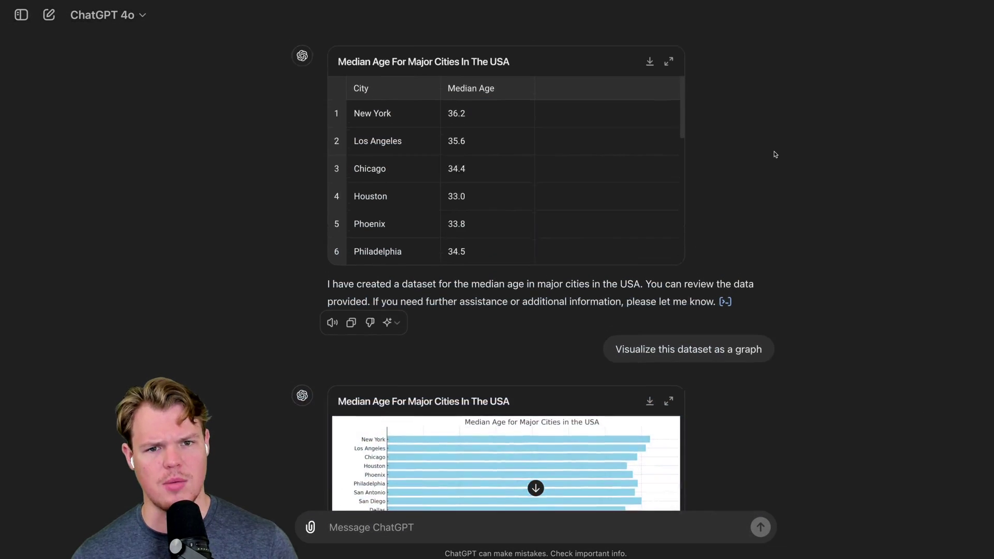
Step: Select Median Age values 36.2 to 35.0 in the expanded table and ask 'What is the mean for the age here'
click(669, 91)
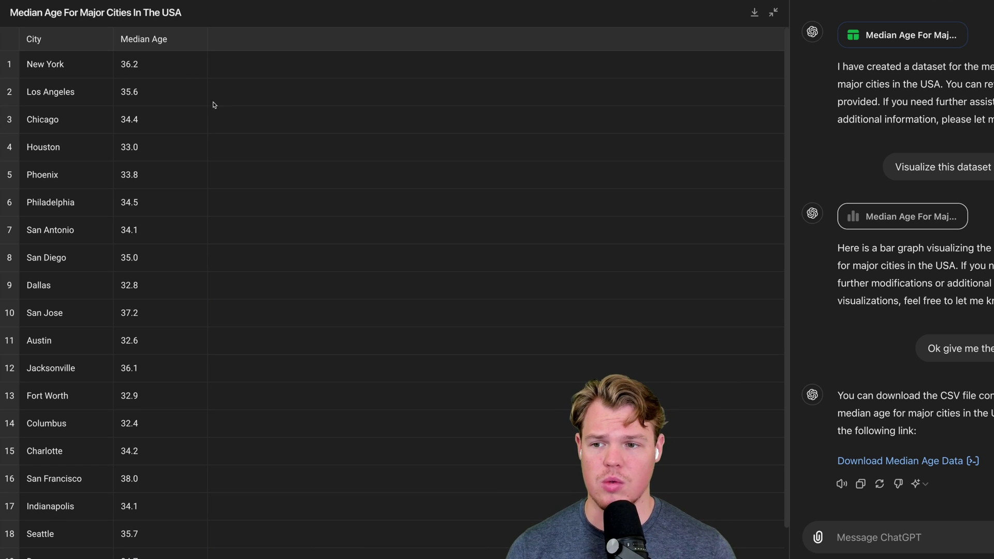
drag(152, 65, 176, 262)
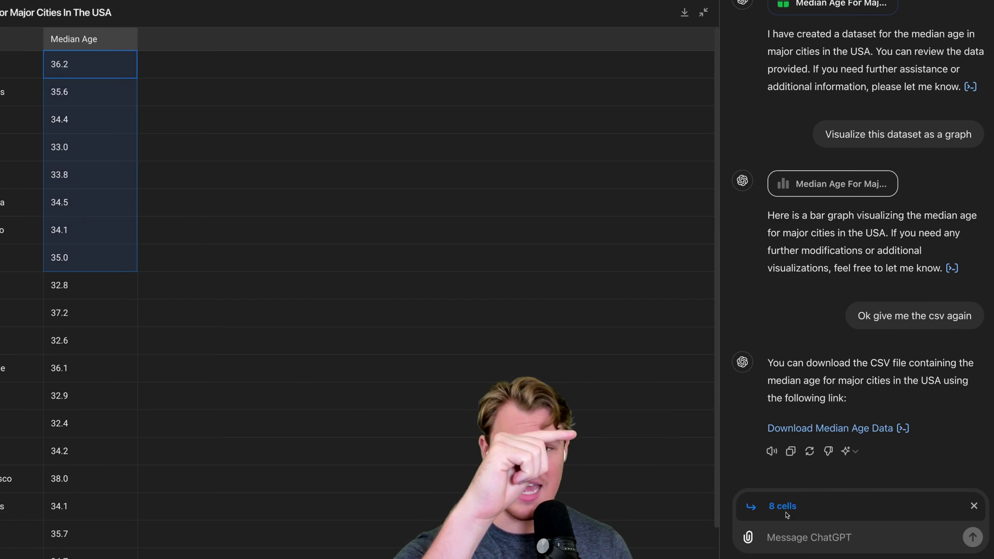
click(816, 540)
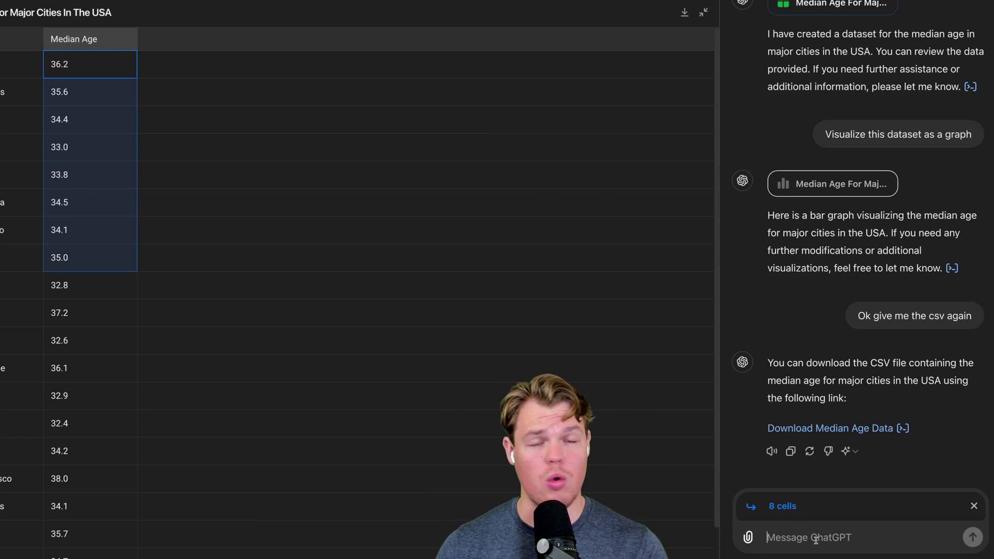
text(What is the mean fo)
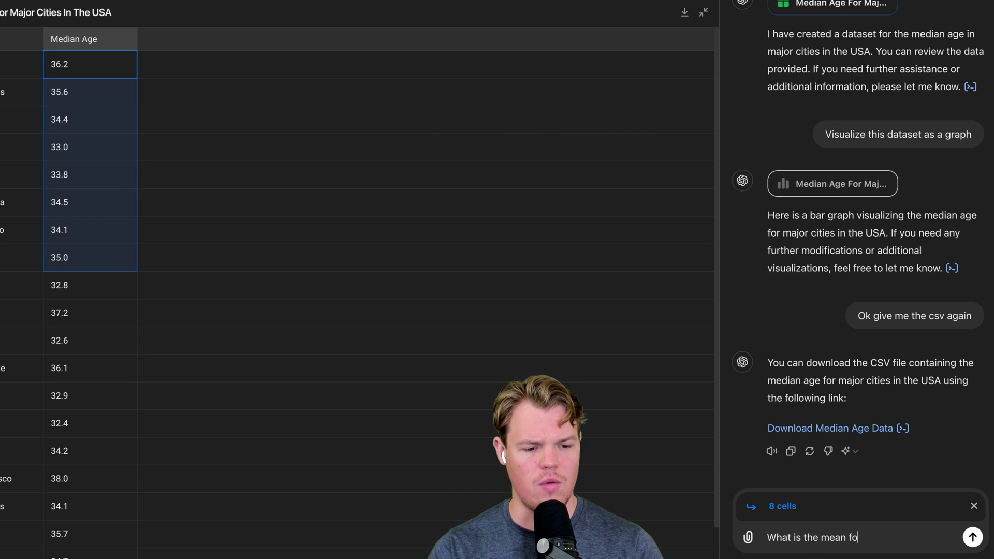
text(r the age here)
key(Return)
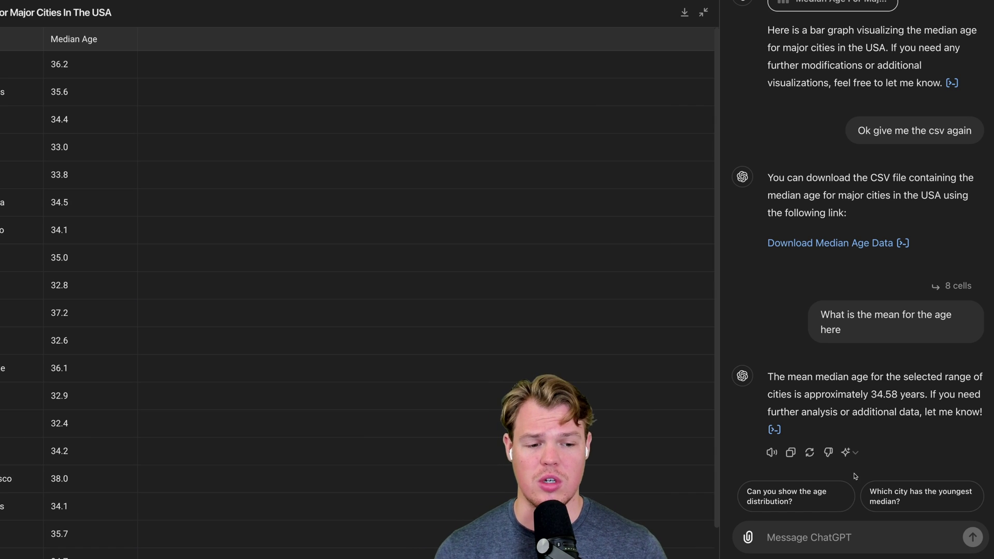
click(902, 492)
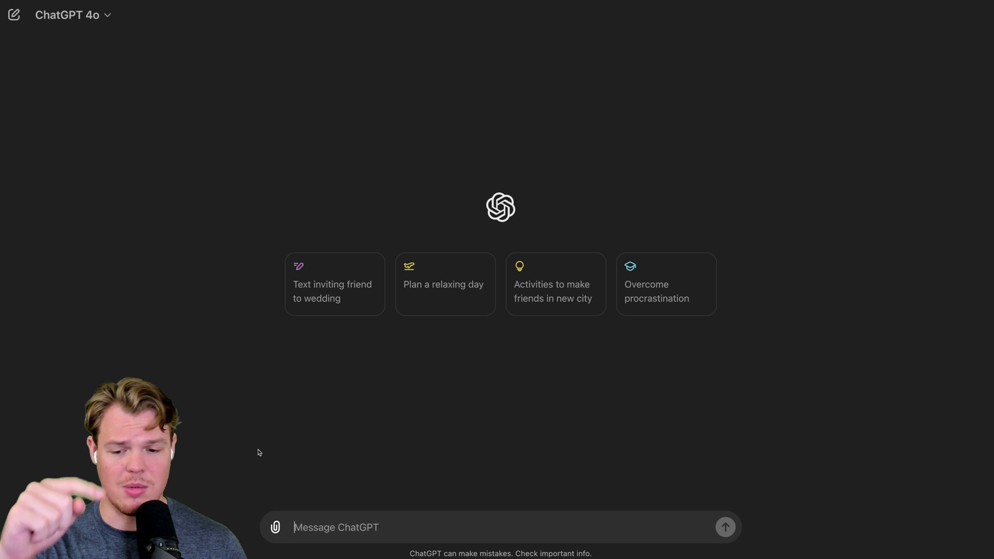
Step: Bring up the file-attachment options in the empty ChatGPT 4o chat's message box
click(274, 527)
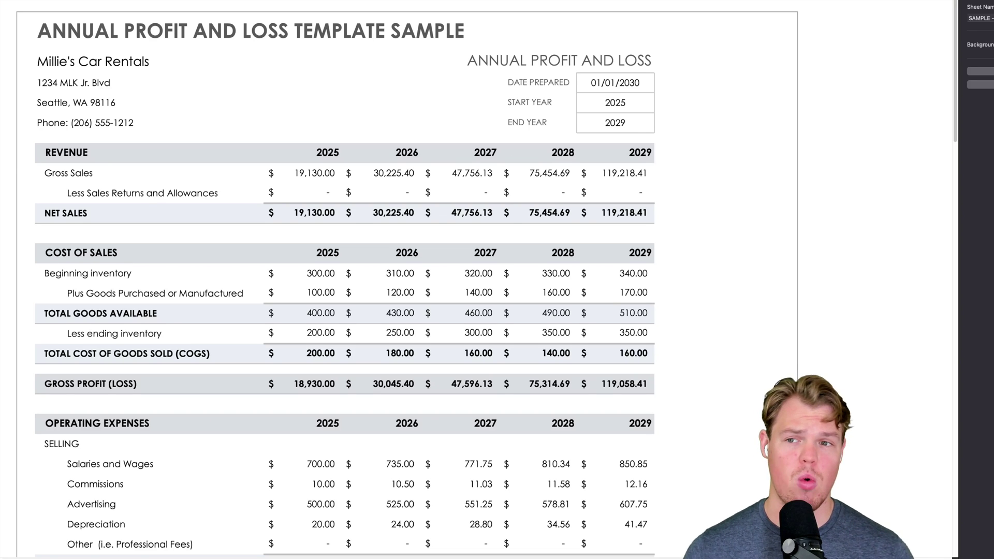
scroll(176, 398, down, 1)
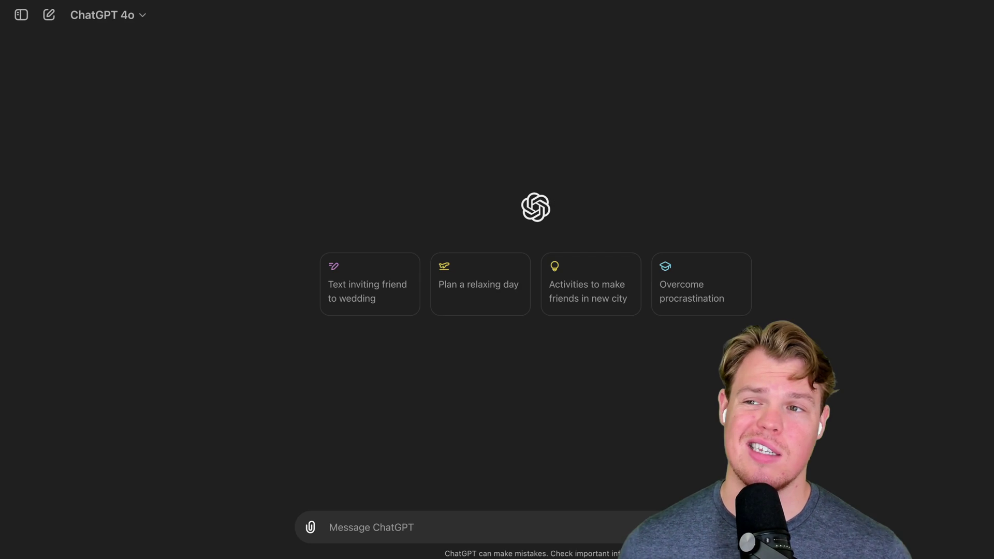
click(311, 527)
Step: Attach IC-Annual-Profit-and-Loss-Sample-11286.xlsx from Google Drive and check cell C17's COGS formula, C15-C16
mouse_move(440, 432)
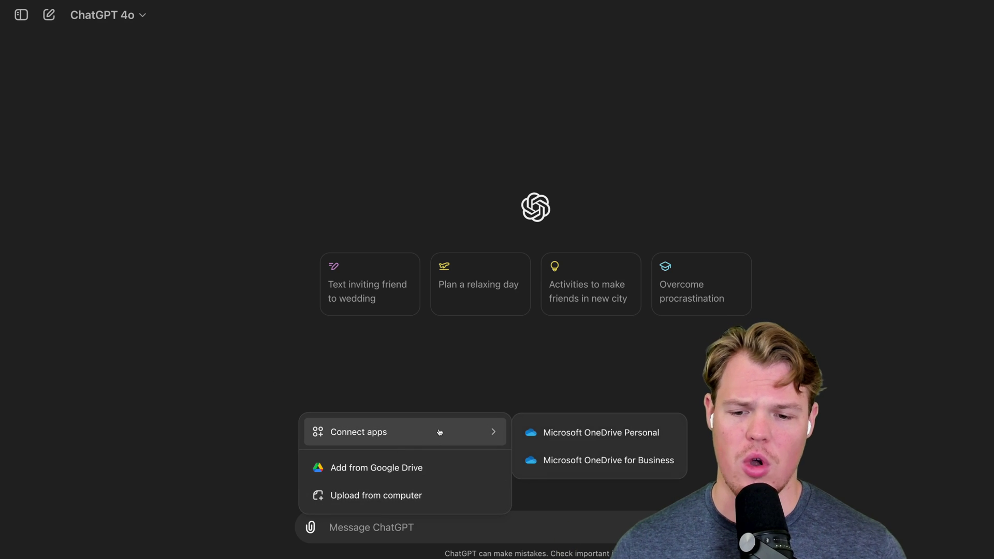
click(419, 469)
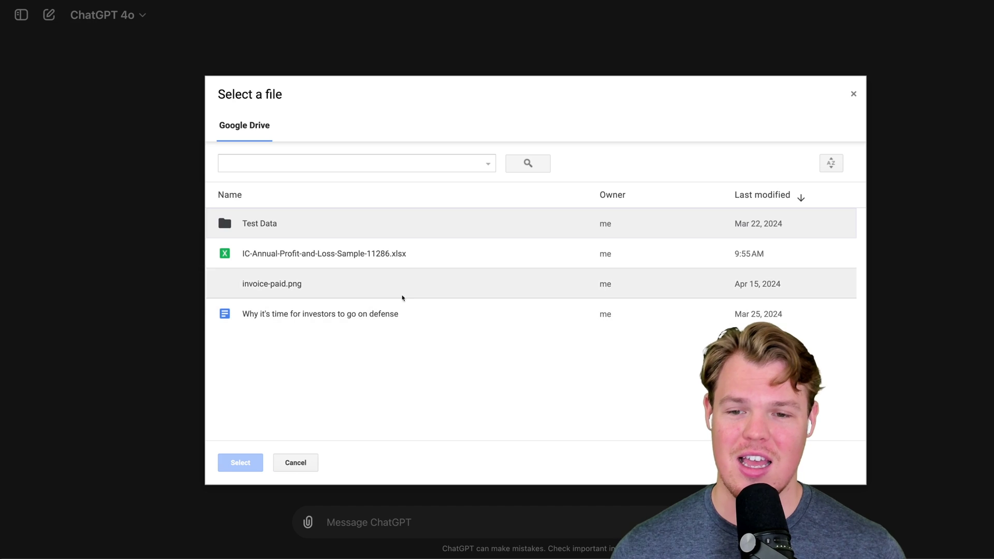
click(384, 261)
click(250, 464)
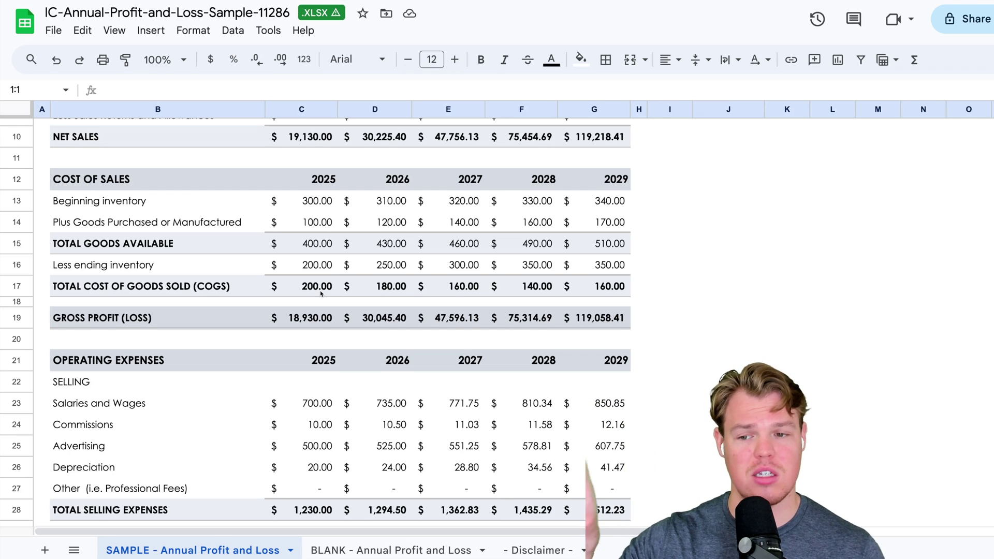
click(331, 286)
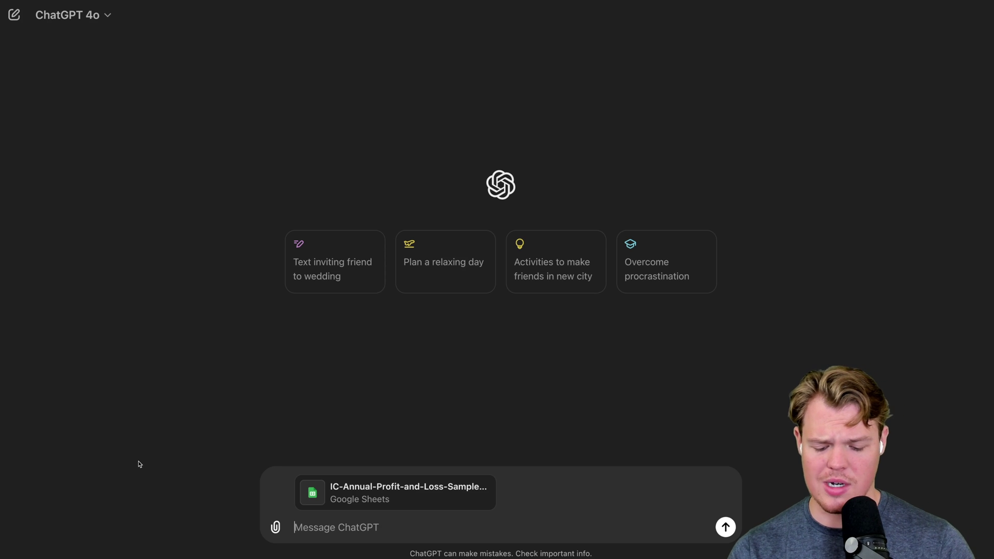
Step: Ask which year had the highest TOTAL COST OF GOODS SOLD in the attached sheet
text(W)
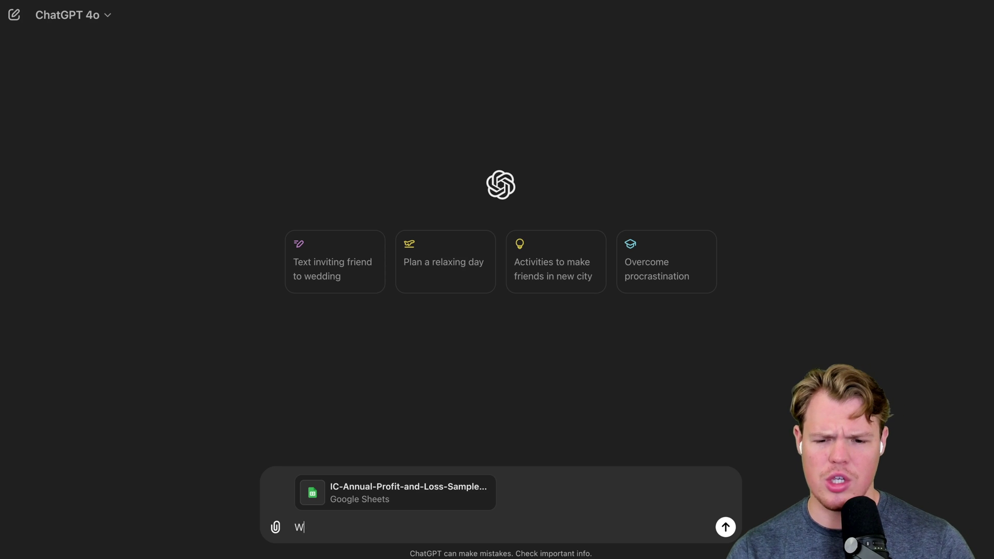
text(Hich year had the highed)
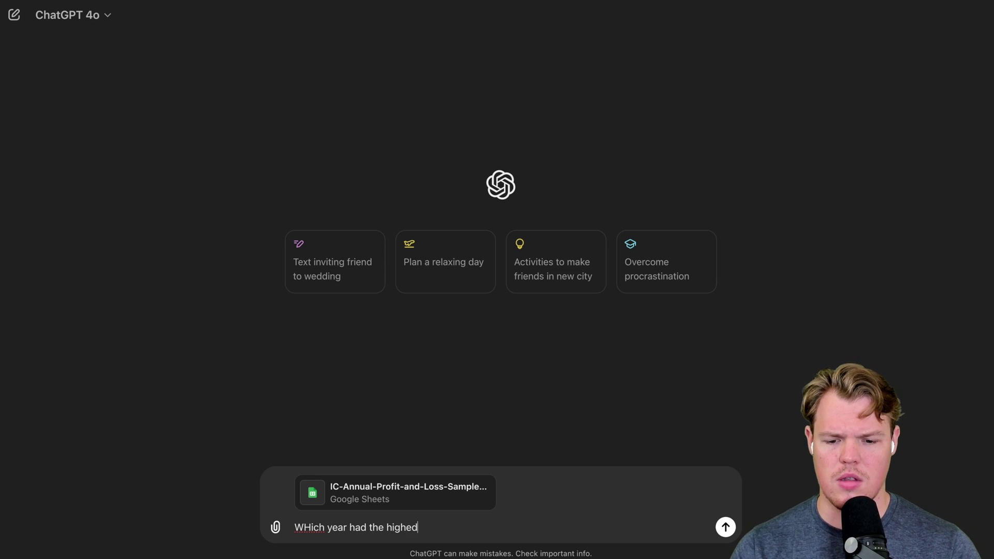
key(BackSpace)
text(st)
text(TOTAL COST OF GOODS SOLD)
key(Return)
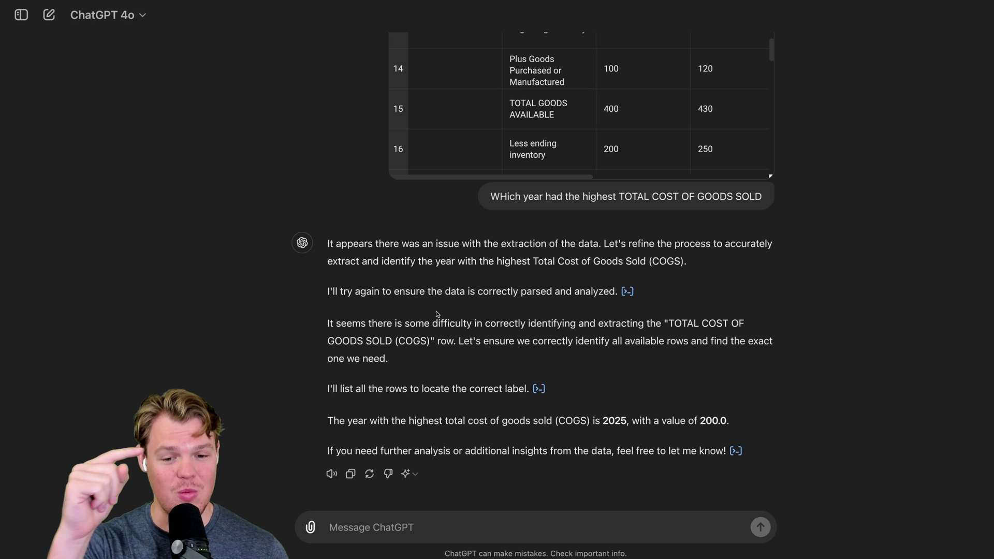
Step: Highlight the year 2025 and the value 200.0 in ChatGPT's reply
double_click(614, 421)
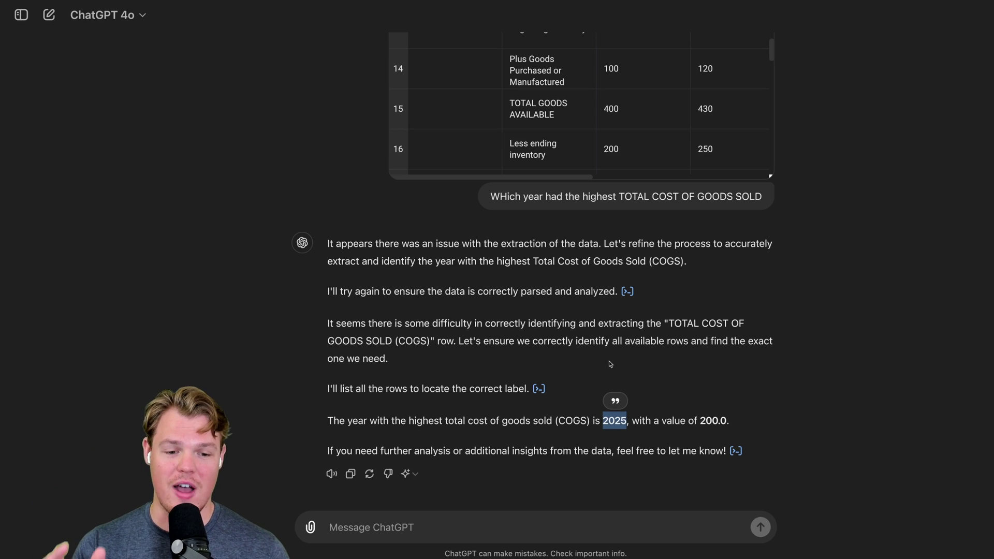
double_click(709, 419)
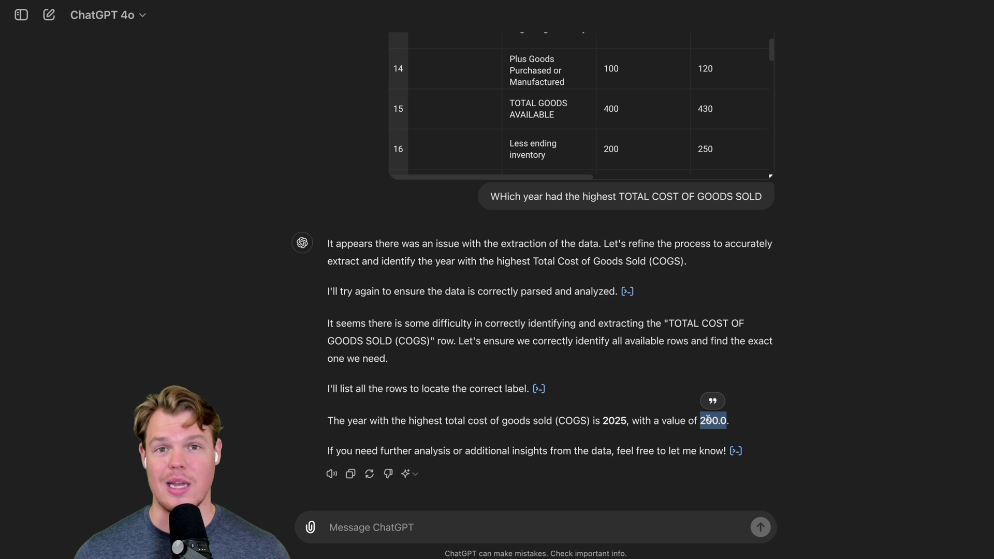
scroll(850, 248, up, 2)
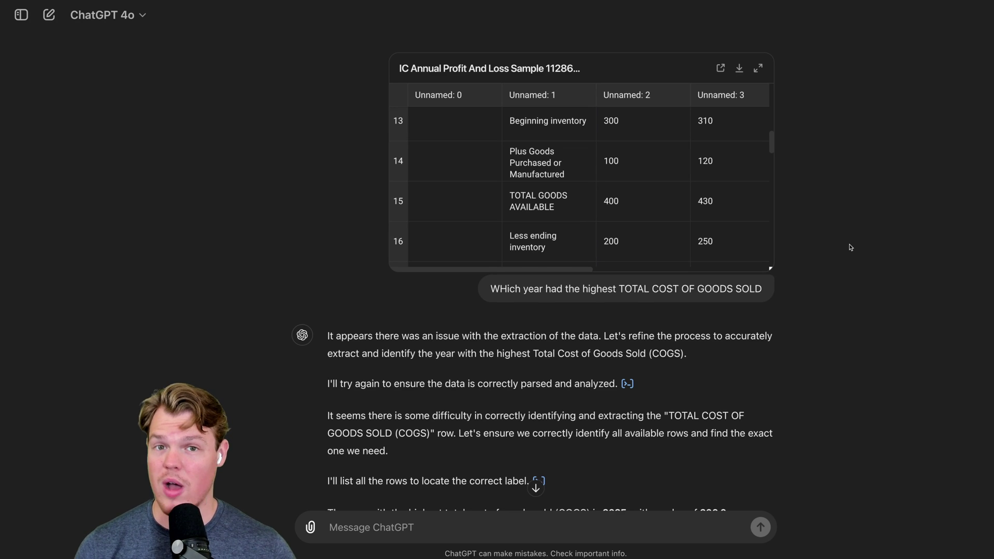
Step: Open the attached profit-and-loss table in the full viewer and scroll through its rows
click(721, 69)
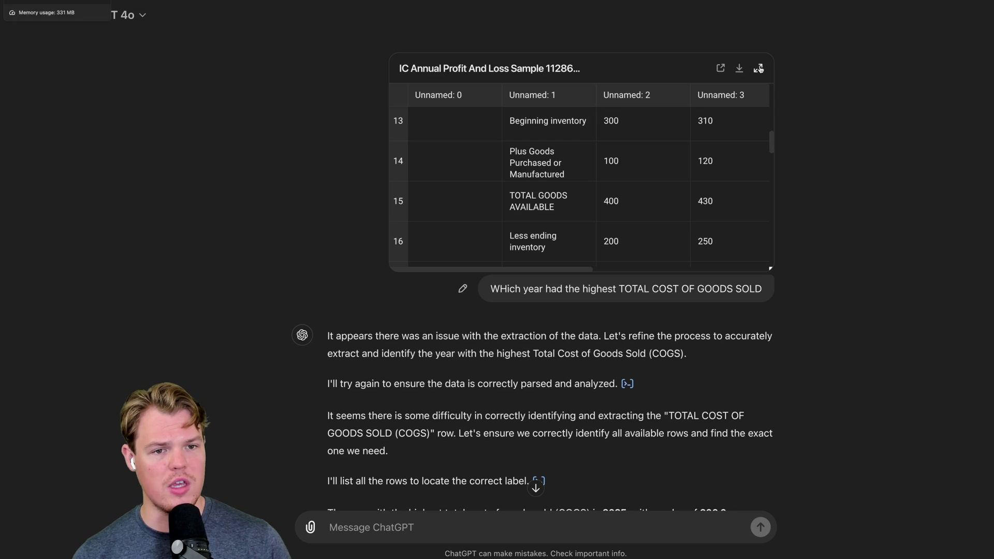
click(766, 67)
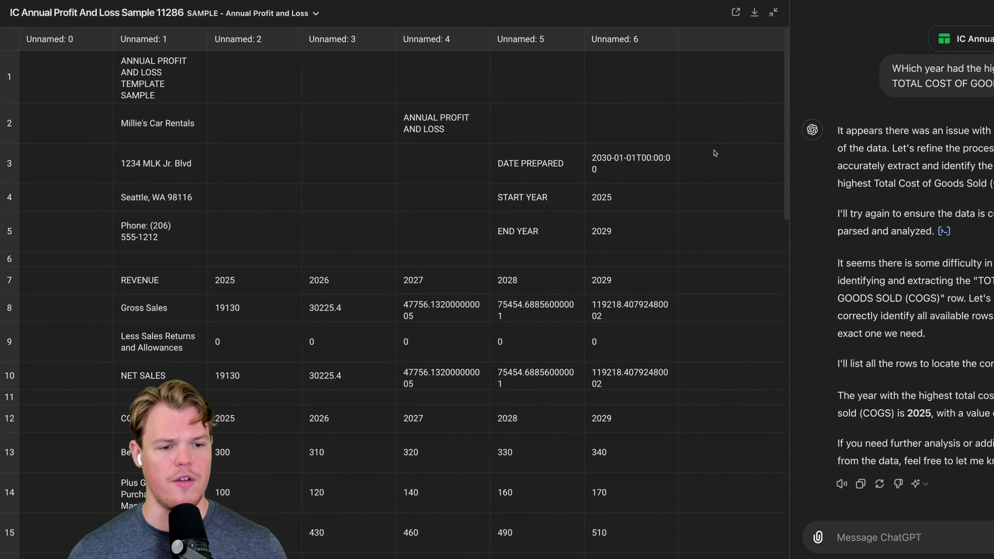
scroll(675, 299, down, 6)
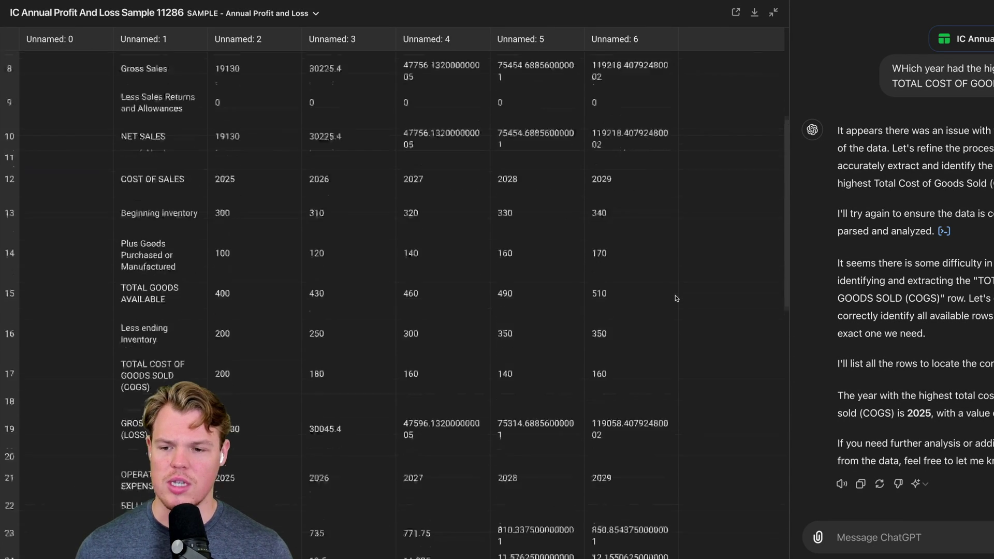
scroll(675, 299, down, 5)
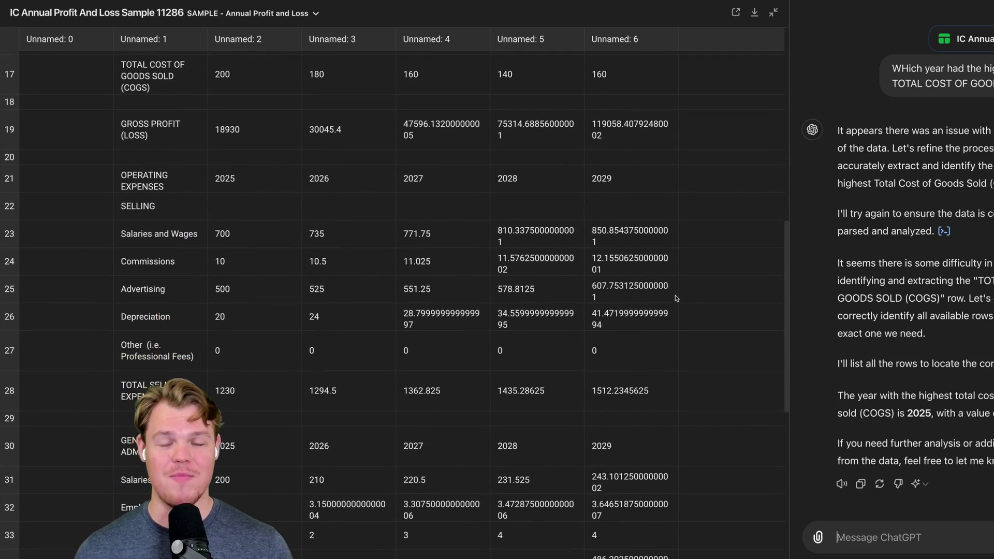
scroll(675, 298, down, 10)
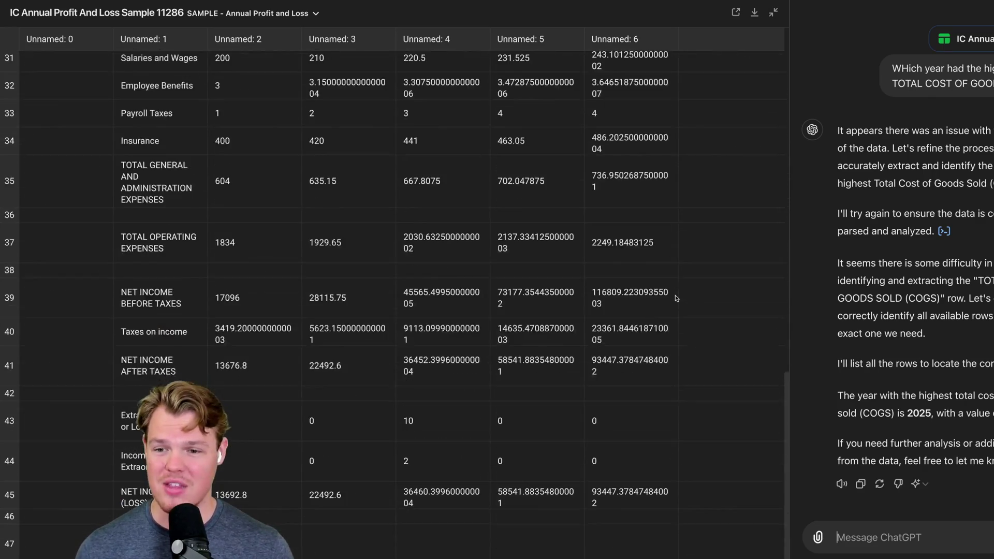
scroll(675, 299, up, 20)
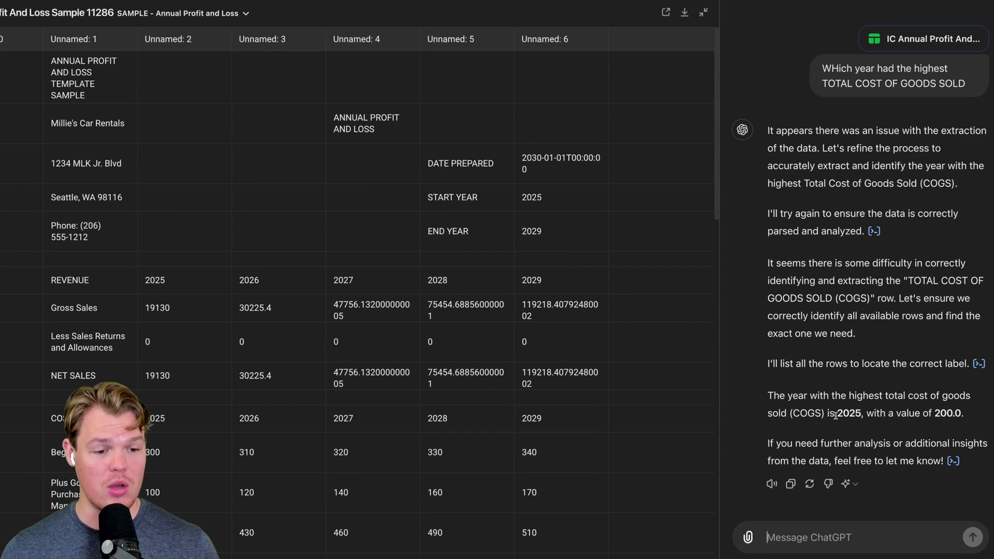
drag(838, 413, 967, 420)
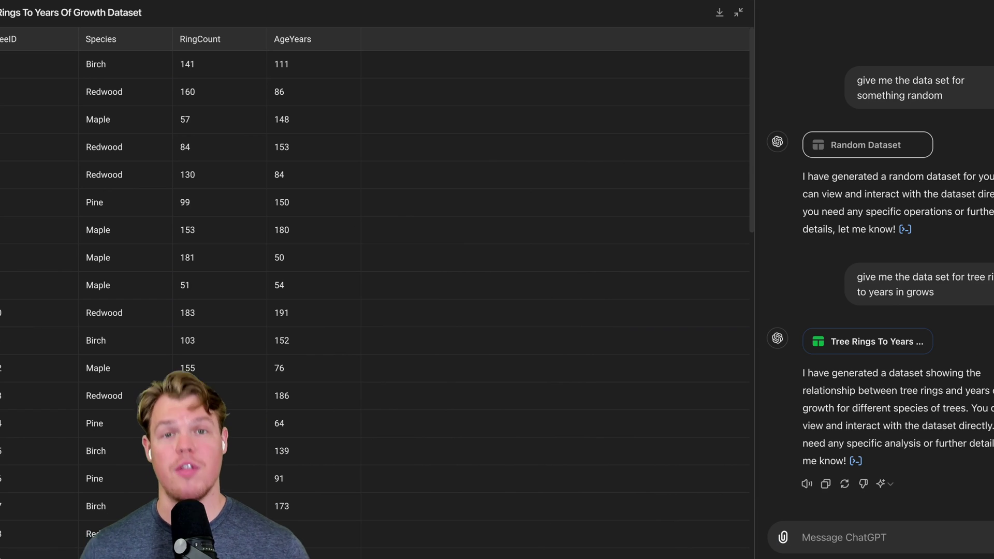